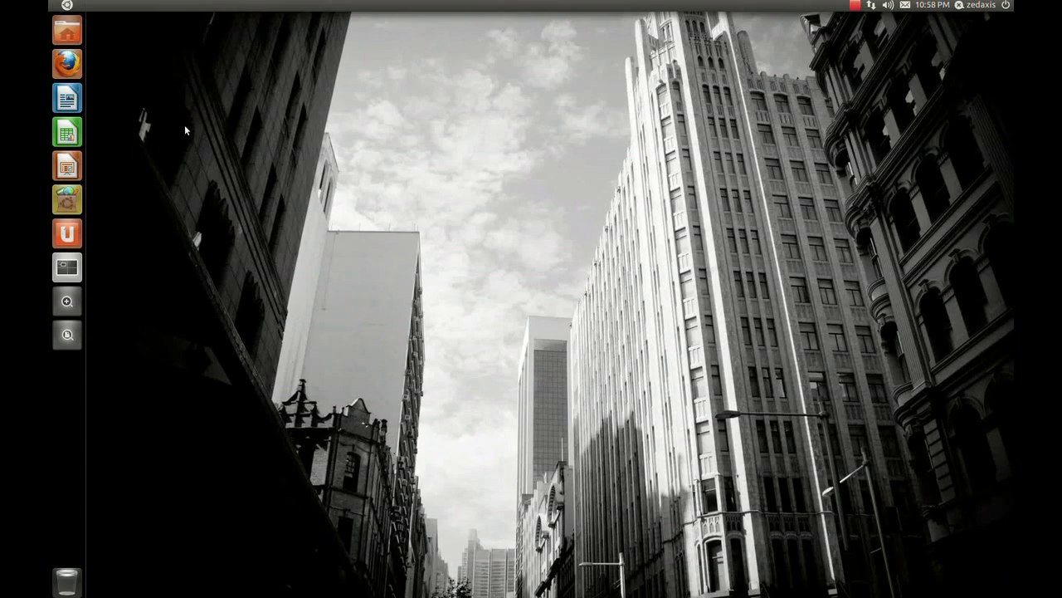
Open Ubuntu Software Center from the full list of installed applications in the Applications lens.
left_click(68, 302)
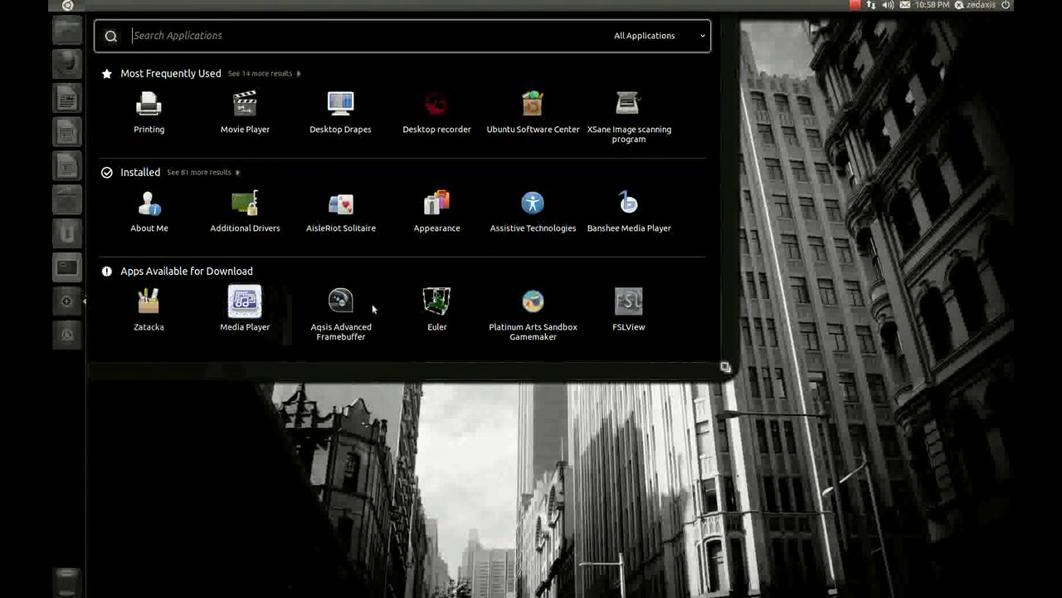
left_click(188, 172)
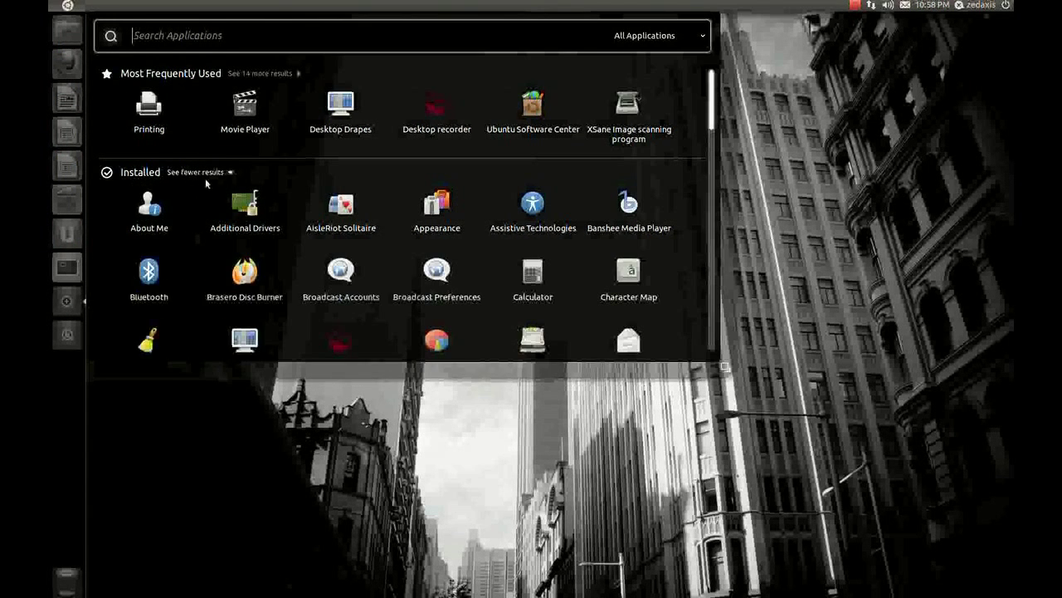
scroll(661, 357, "down", 2)
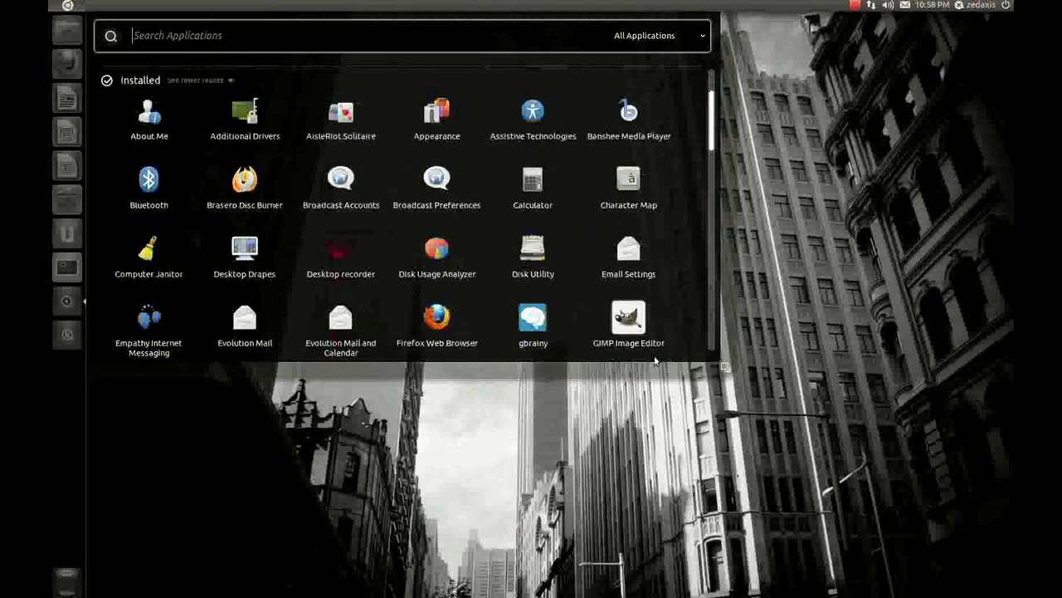
scroll(654, 360, "down", 5)
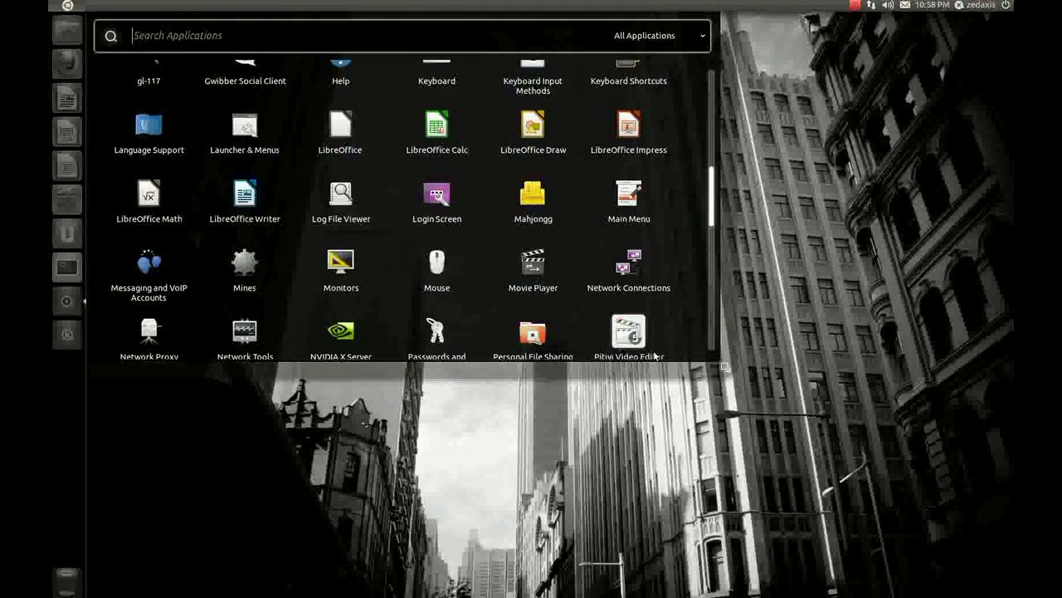
scroll(654, 356, "down", 1)
scroll(651, 353, "down", 1)
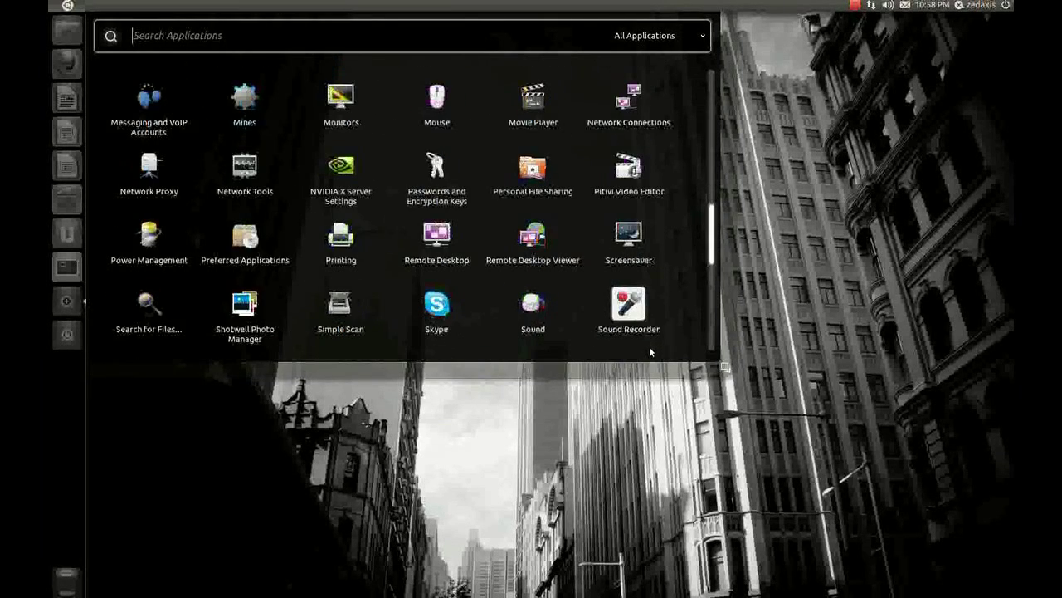
scroll(651, 352, "down", 1)
scroll(651, 352, "down", 1)
scroll(650, 353, "down", 1)
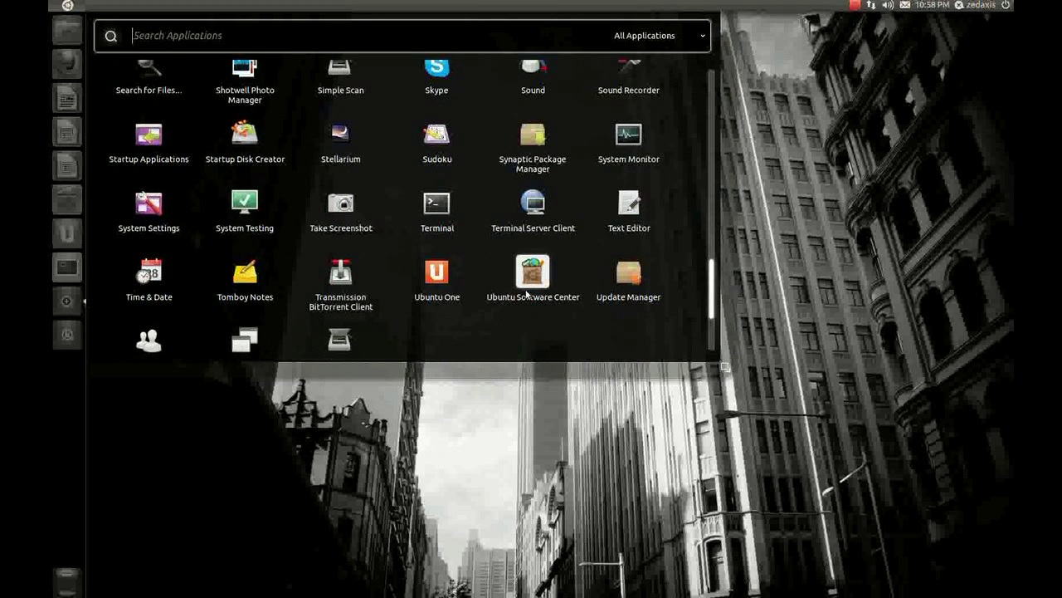
left_click(532, 289)
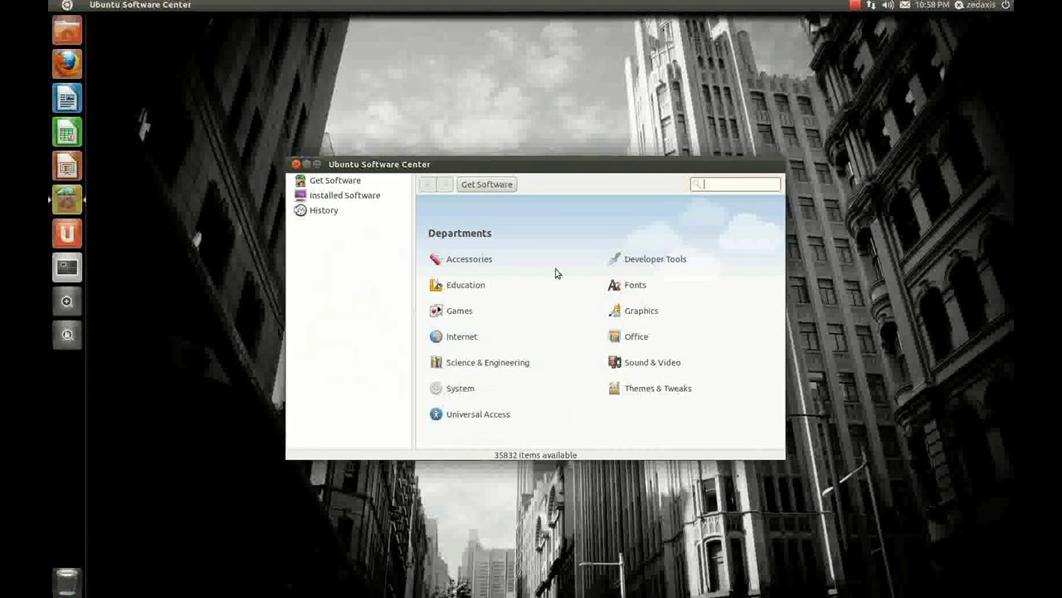
Search for 'xsane' and open the XSane Image scanning program details page.
type("xsane")
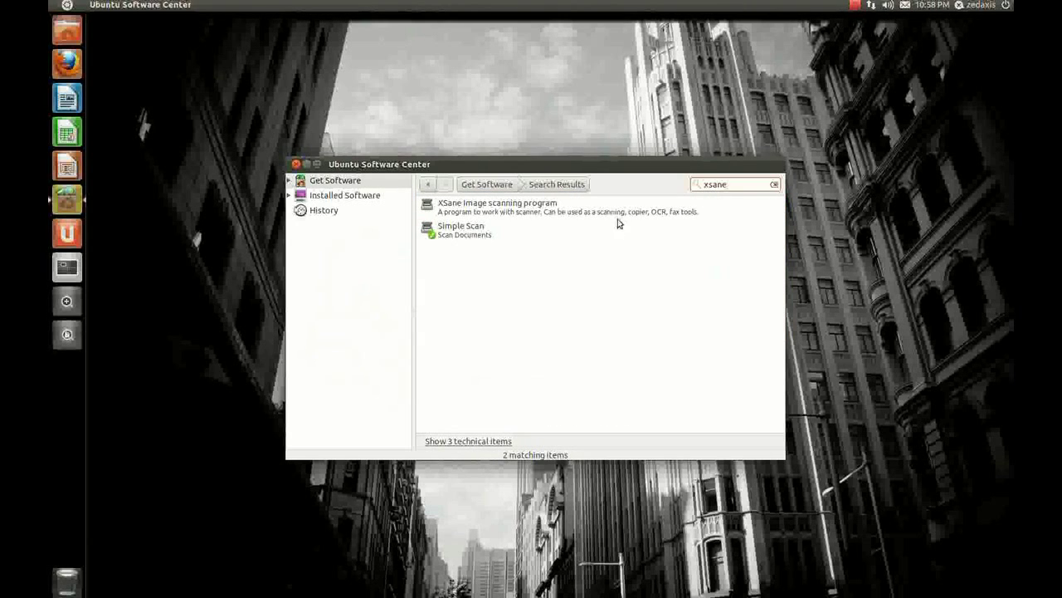
left_click(621, 219)
left_click(462, 236)
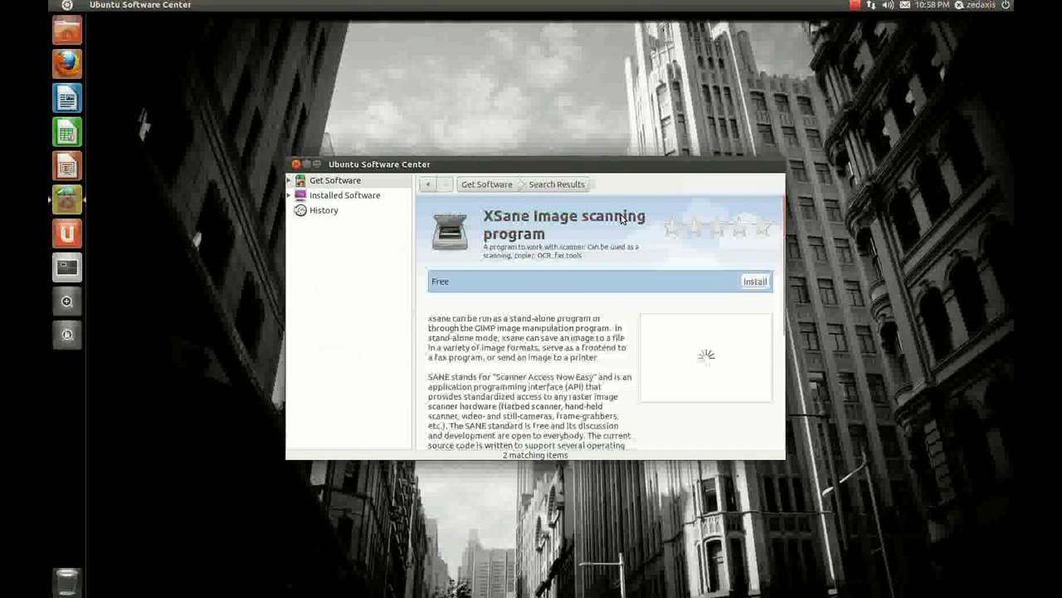
Install XSane, authorising with the account password, then close Software Center.
left_click(754, 280)
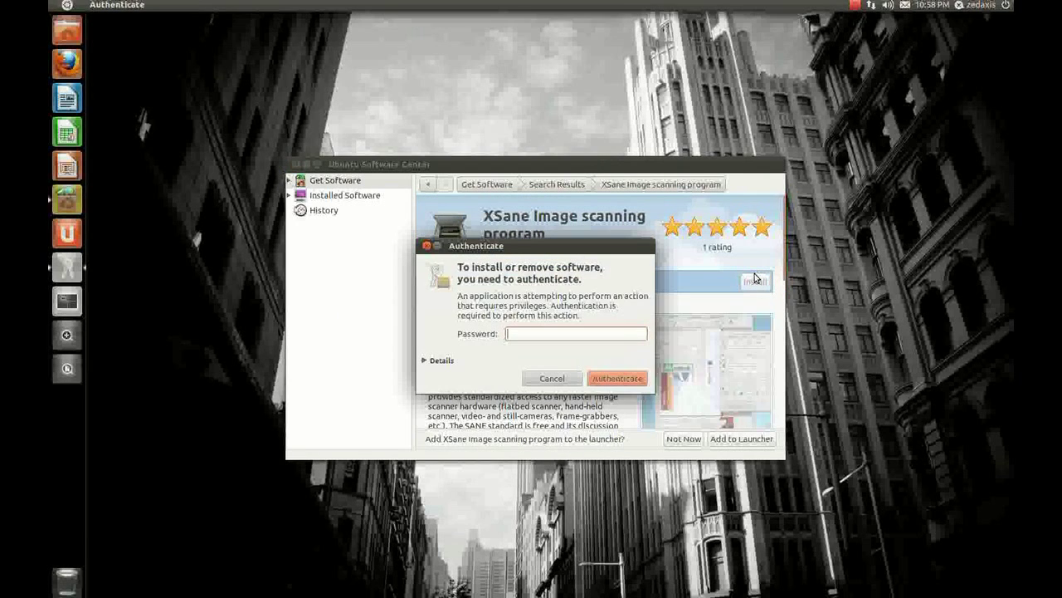
type("***")
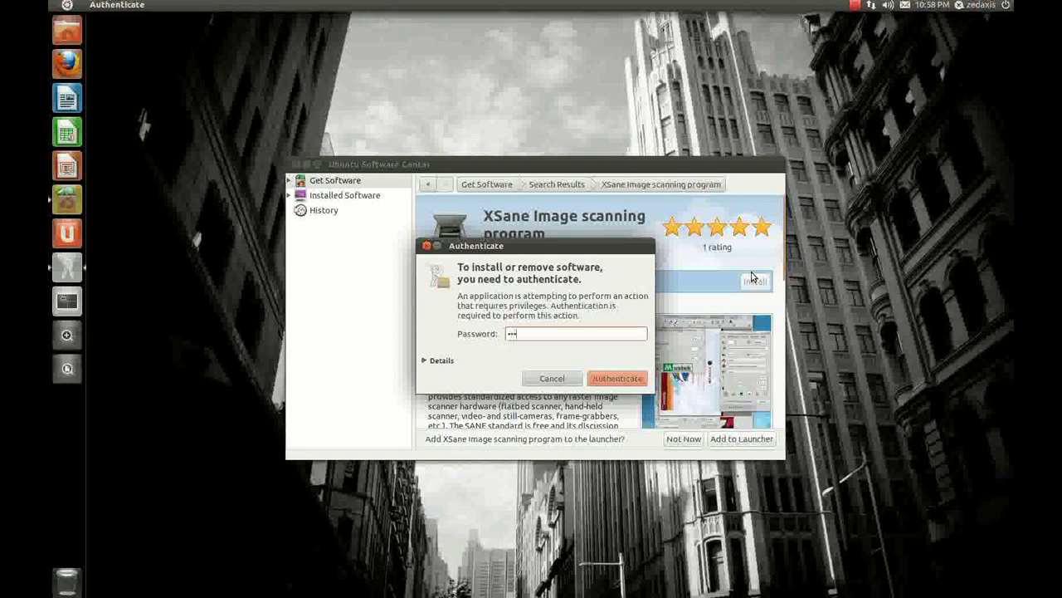
key("Return")
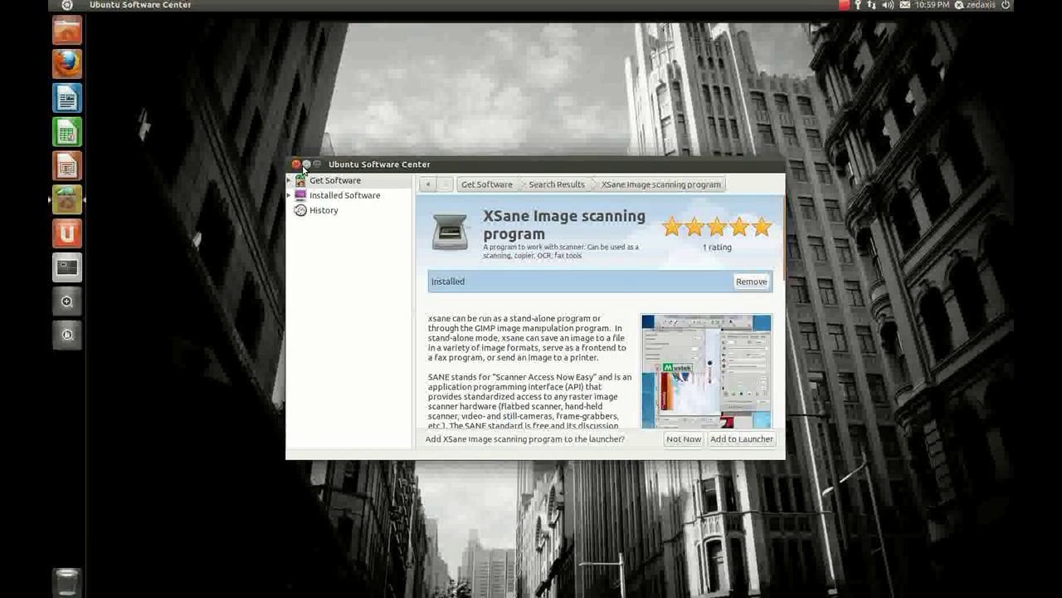
left_click(298, 166)
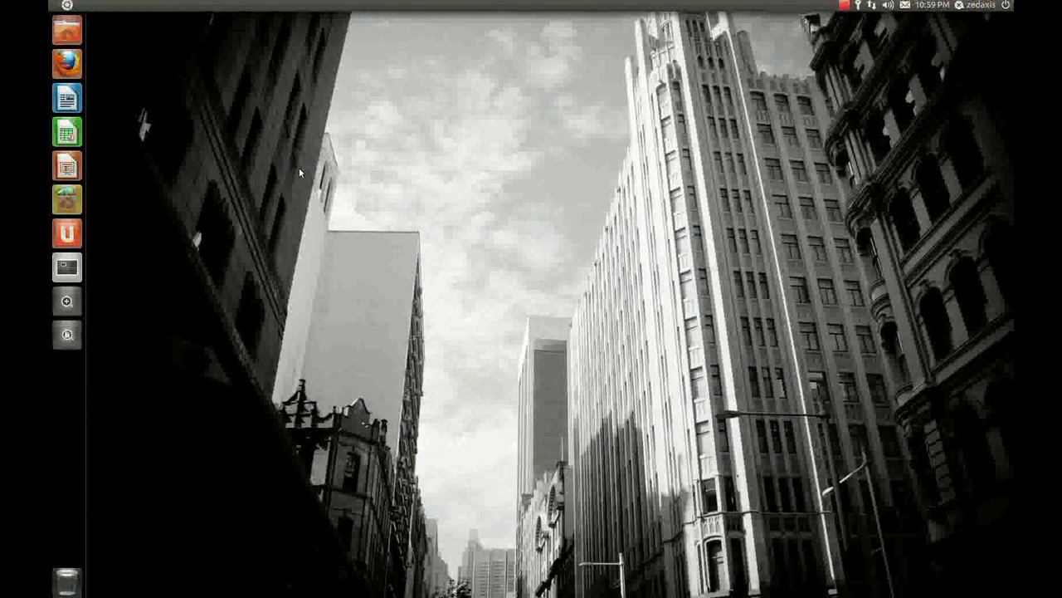
Launch XSane Image scanning program from the bottom of the installed applications list.
left_click(75, 300)
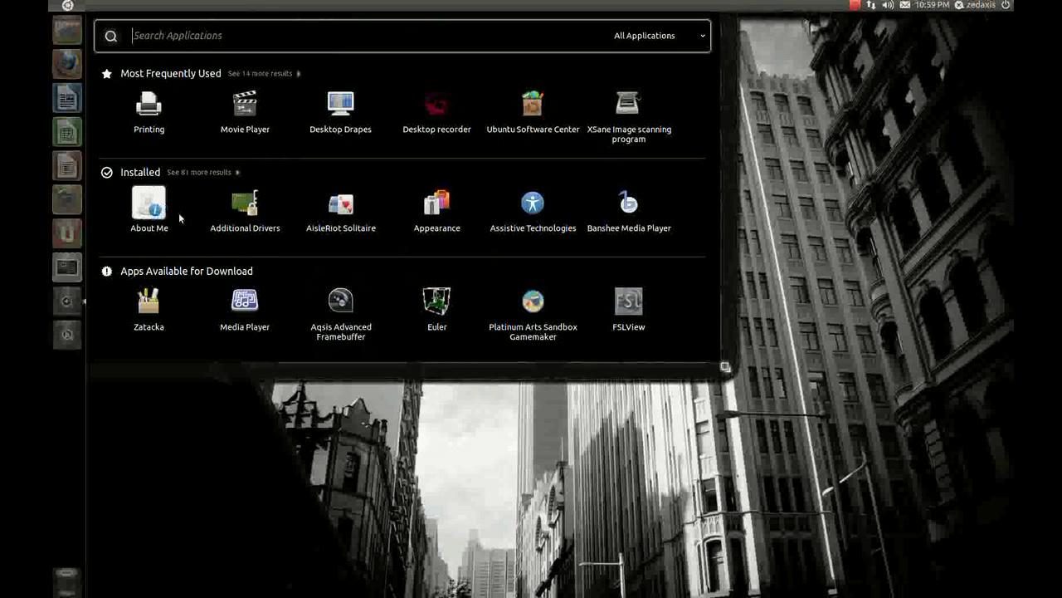
left_click(198, 175)
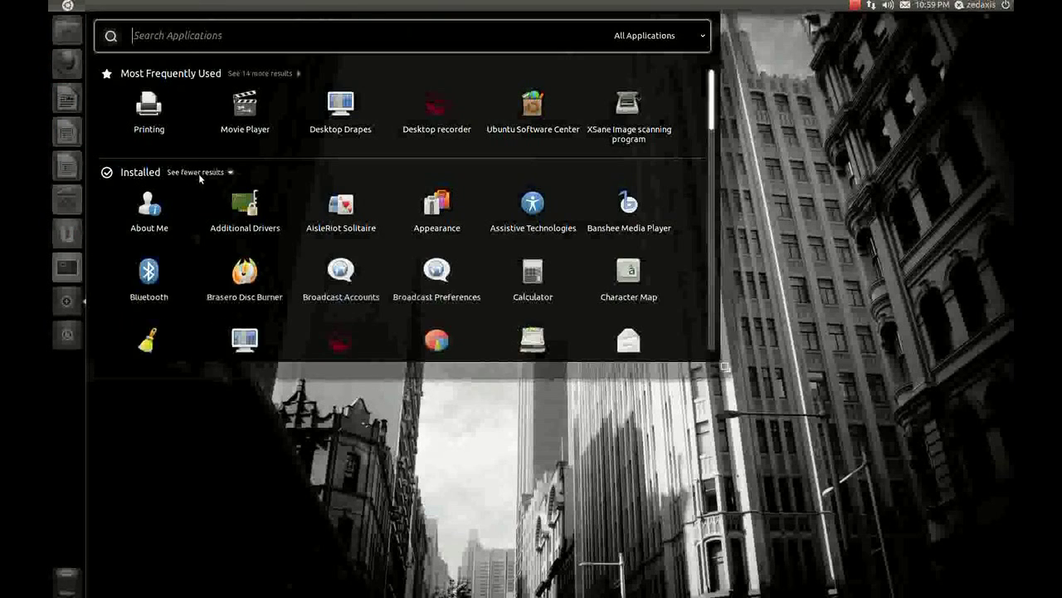
scroll(348, 212, "down", 2)
scroll(349, 211, "down", 8)
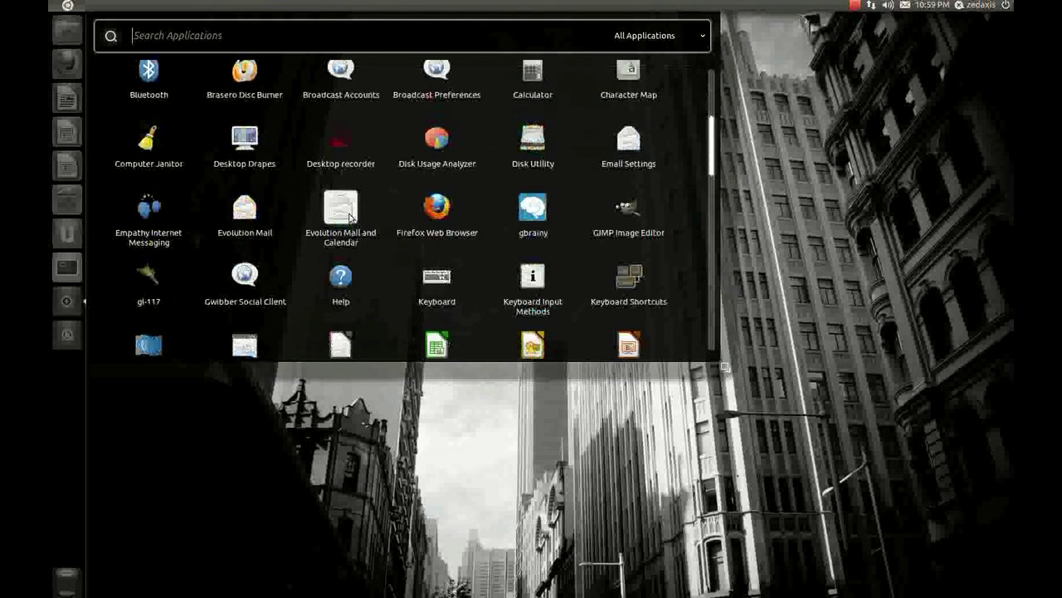
scroll(349, 220, "down", 5)
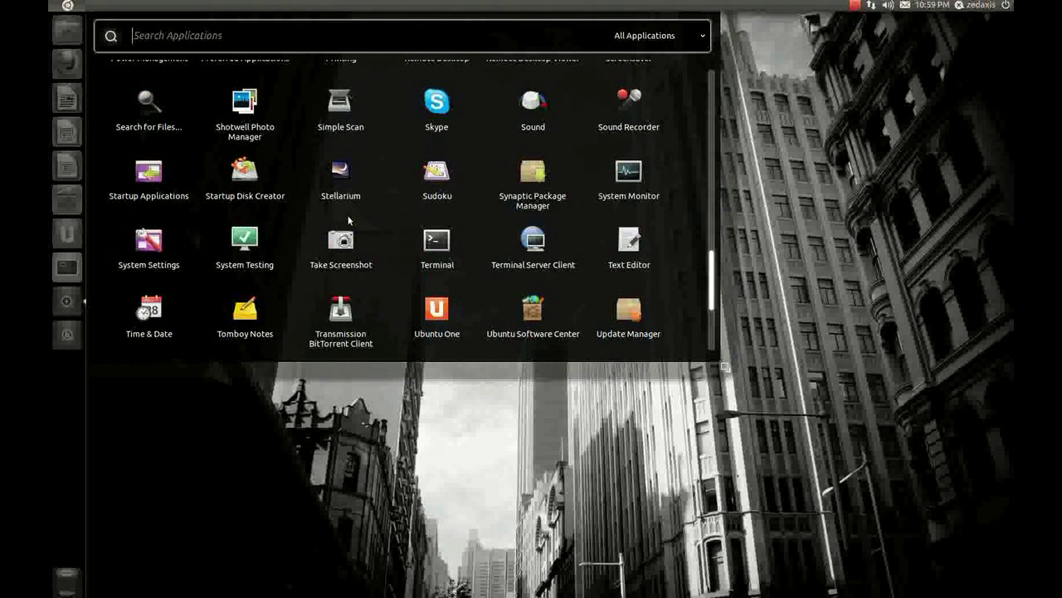
scroll(349, 220, "down", 1)
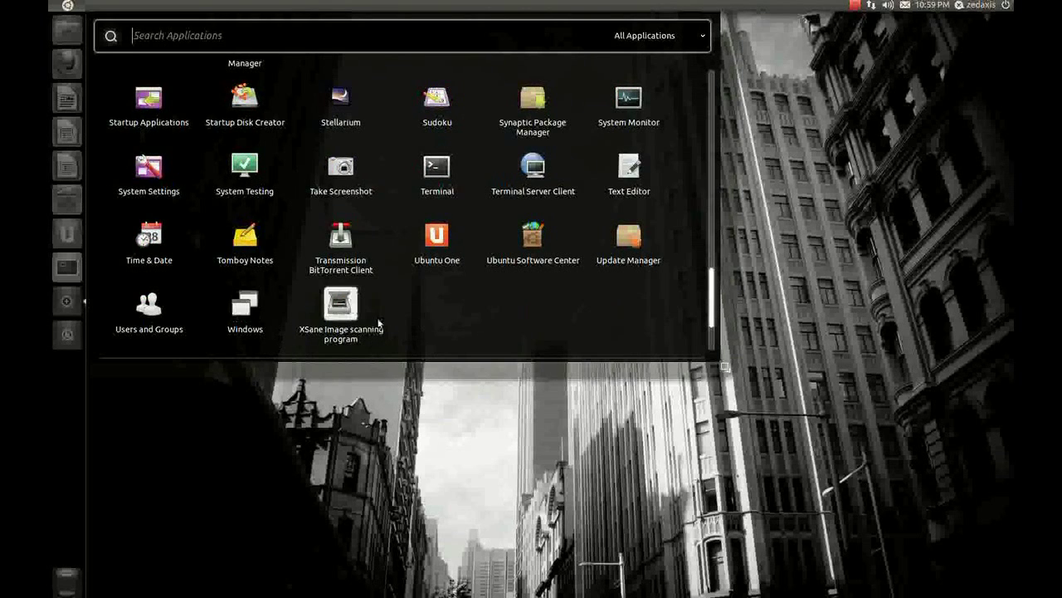
left_click(352, 312)
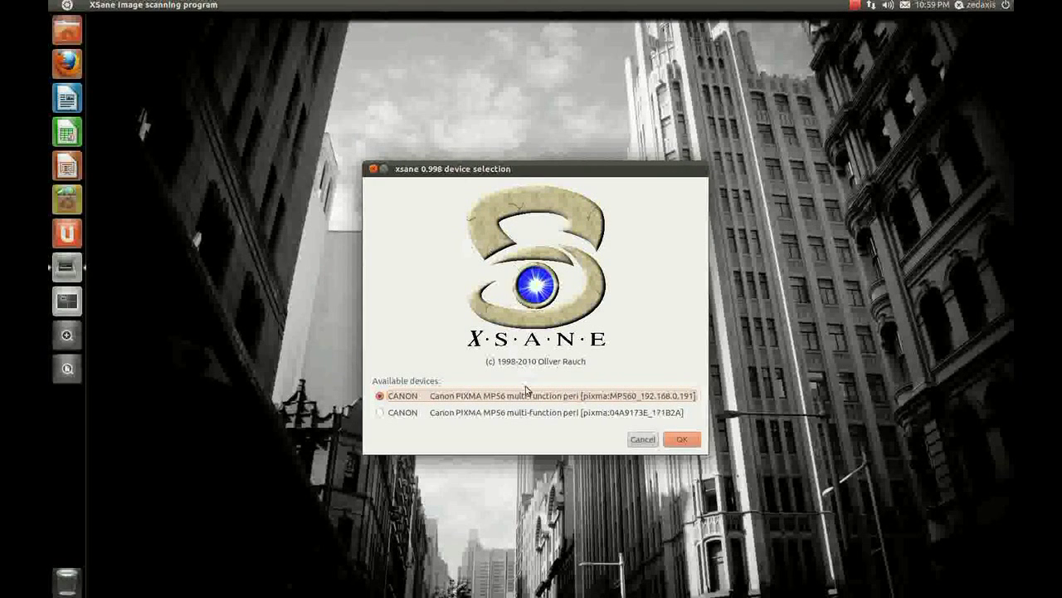
Select the second Canon PIXMA MP56 scanner in the device dialog and confirm it.
left_click(524, 414)
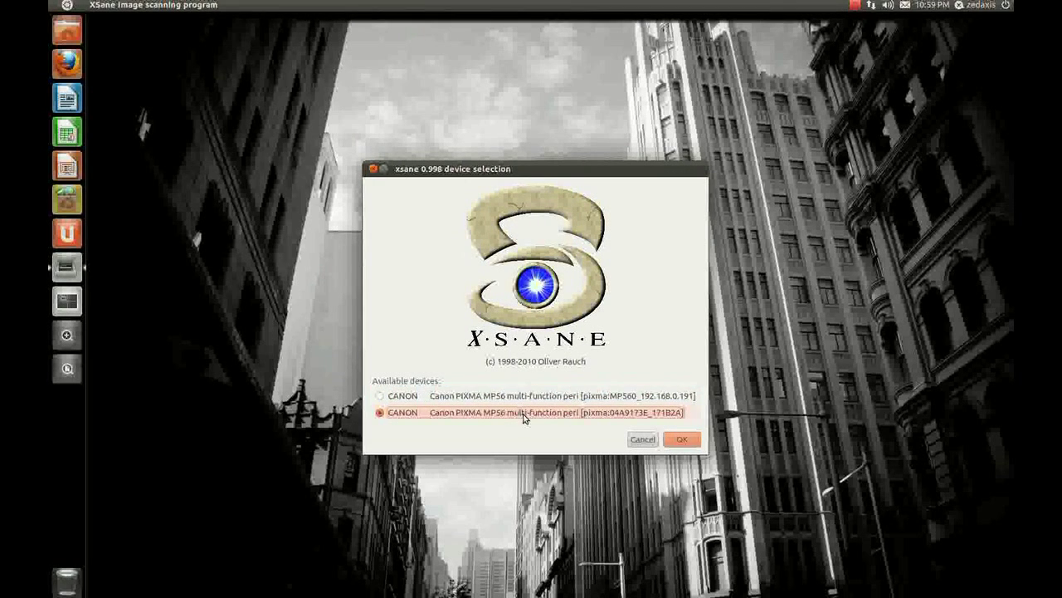
left_click(680, 439)
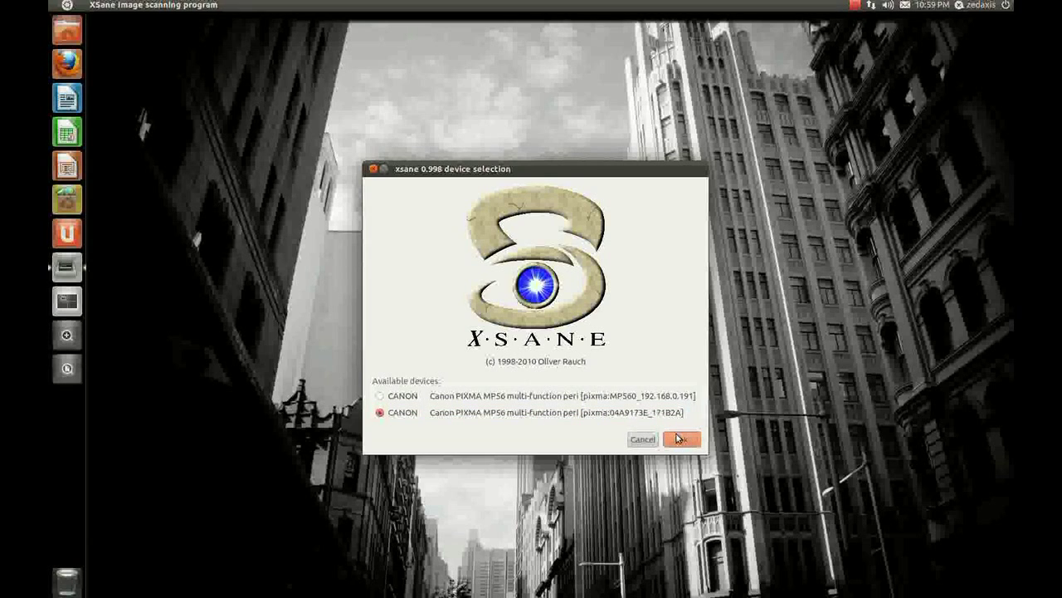
left_click(679, 438)
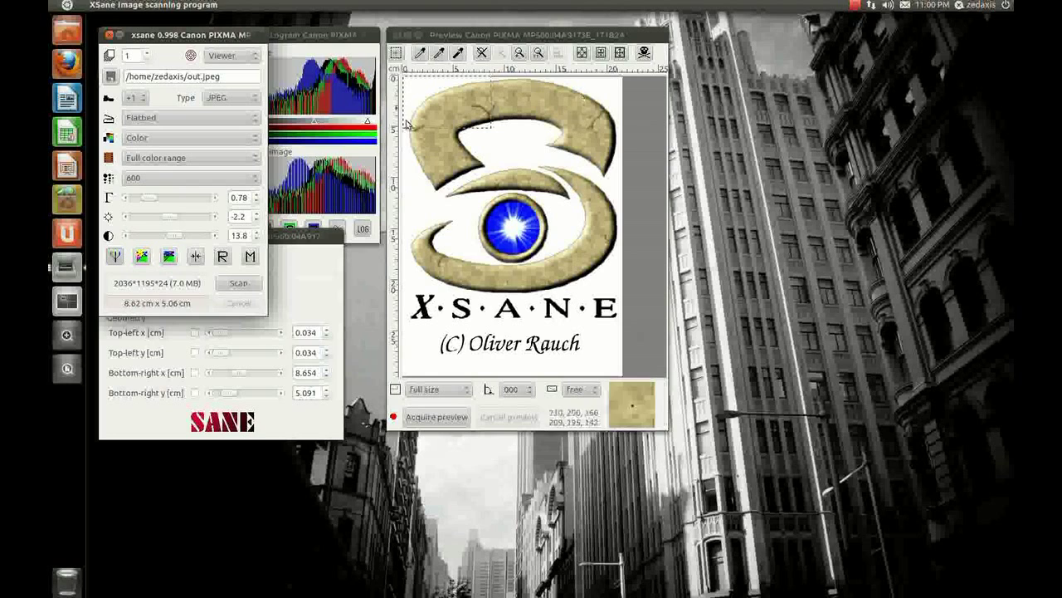
Acquire a preview and crop the scan area to the business card, 8.68 × 4.94 cm.
left_click(439, 417)
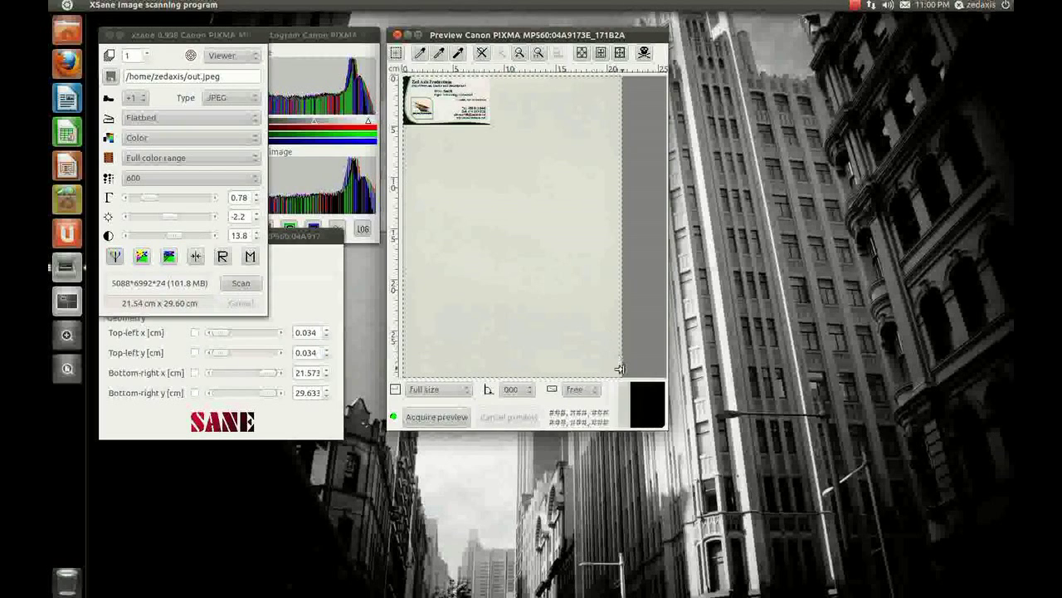
left_click_drag(619, 367, 488, 123)
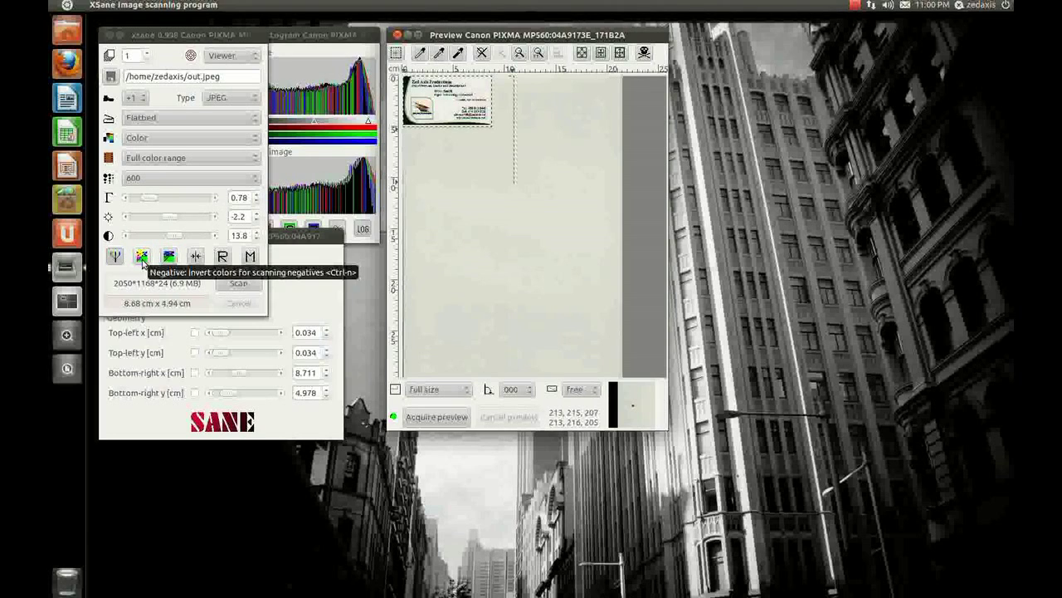
Change the output file name to out33.jpeg and scan the business card.
left_click(200, 77)
left_click(199, 82)
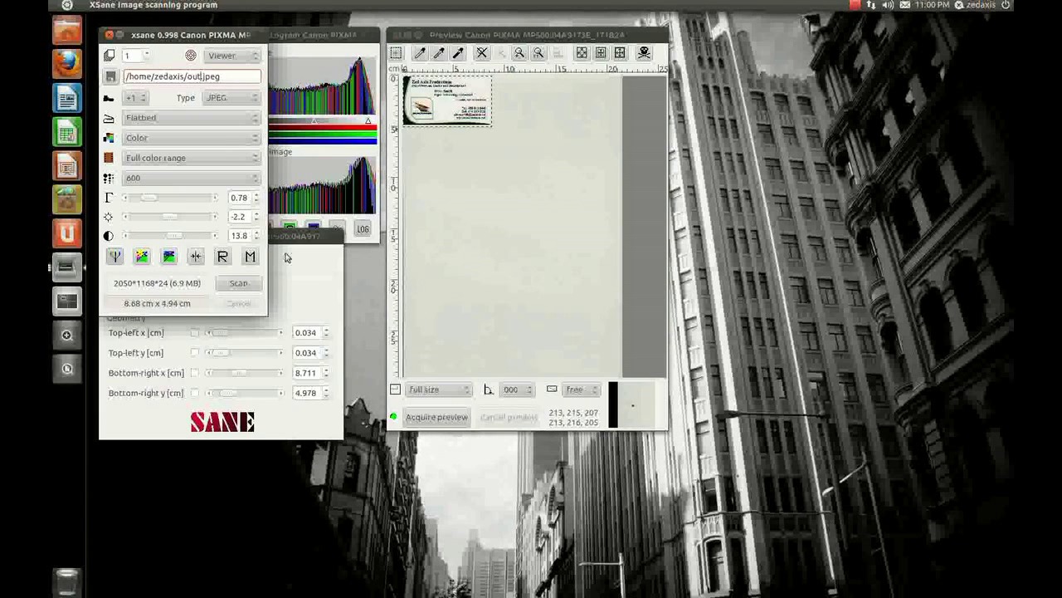
type("34")
key("BackSpace")
type("3")
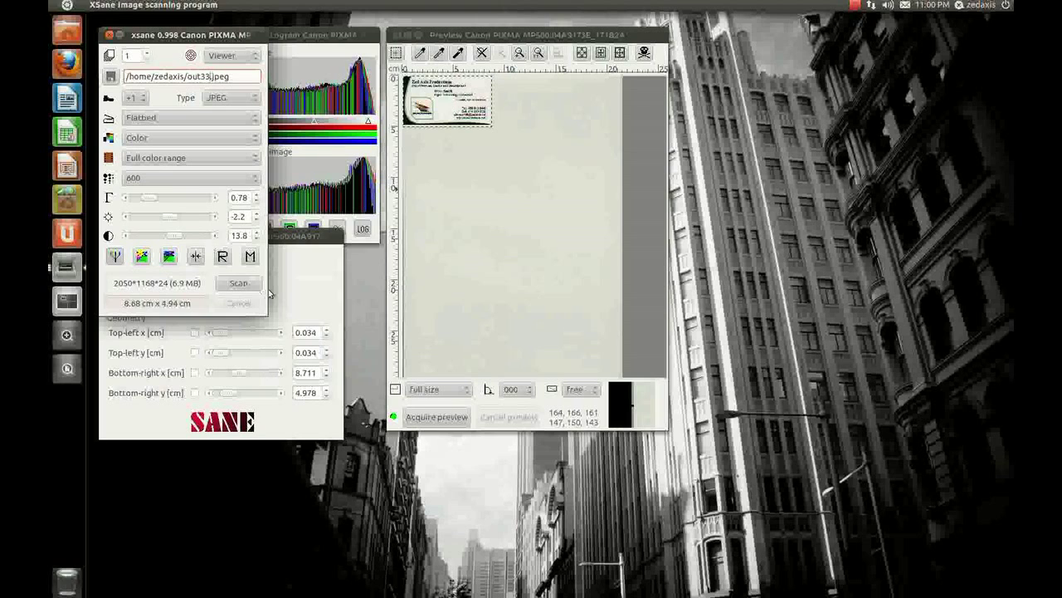
left_click(236, 283)
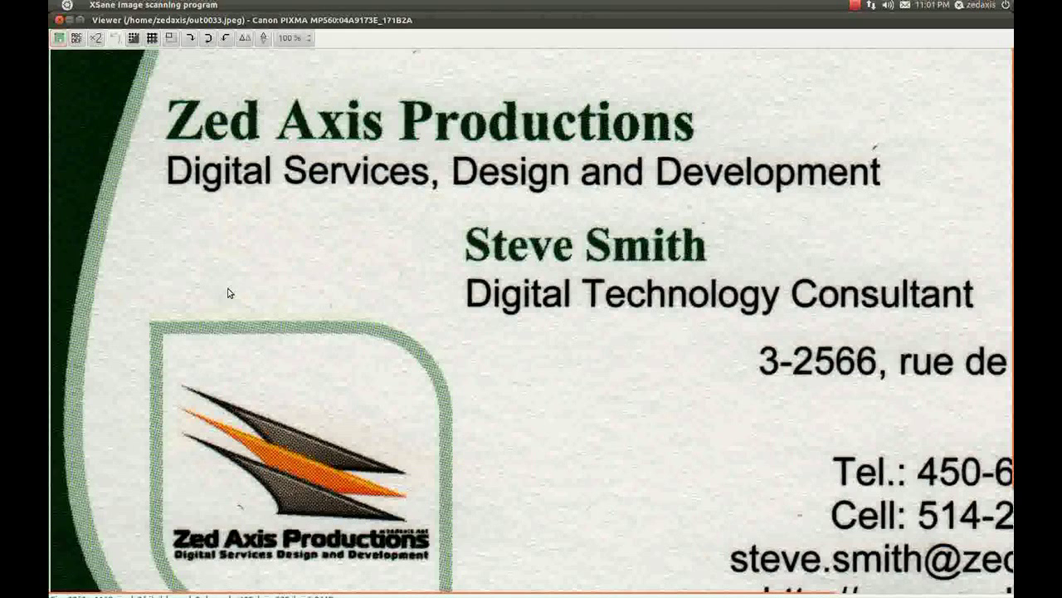
Save the scan as out0033.jpeg from the viewer, then close the viewer.
left_click(58, 40)
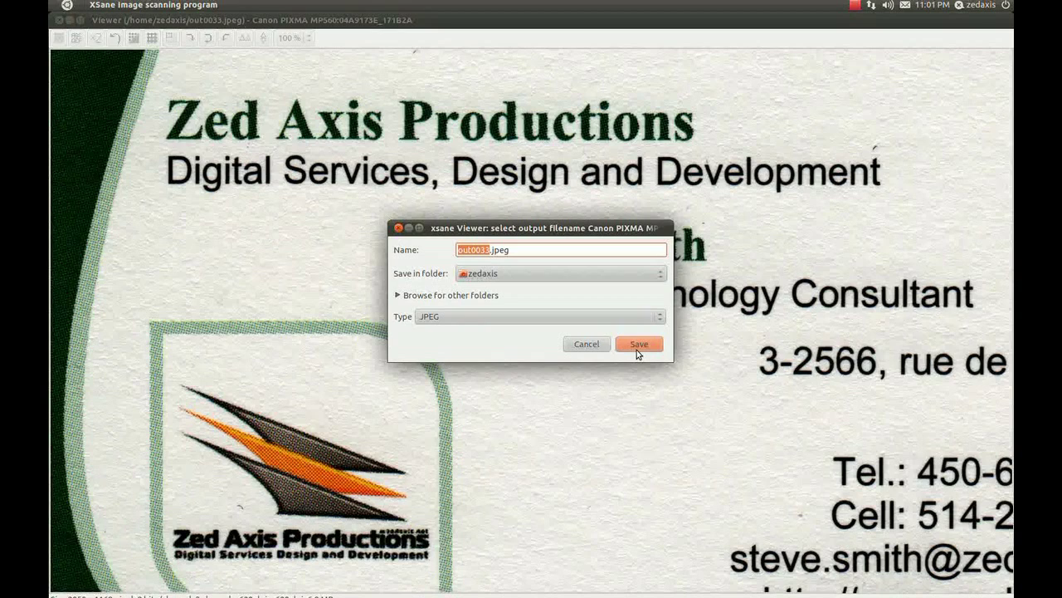
left_click(638, 351)
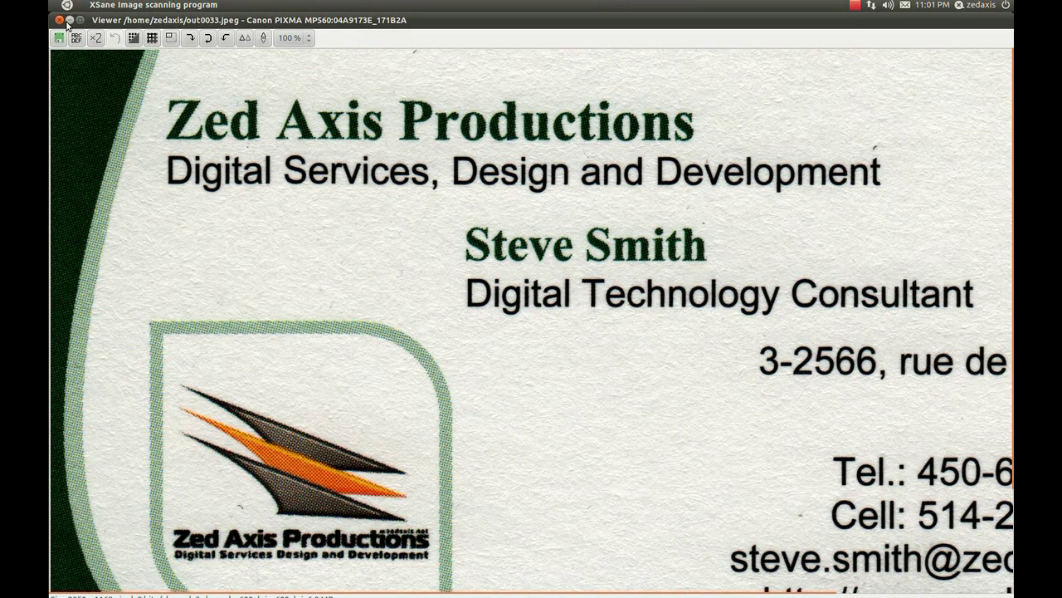
left_click(59, 19)
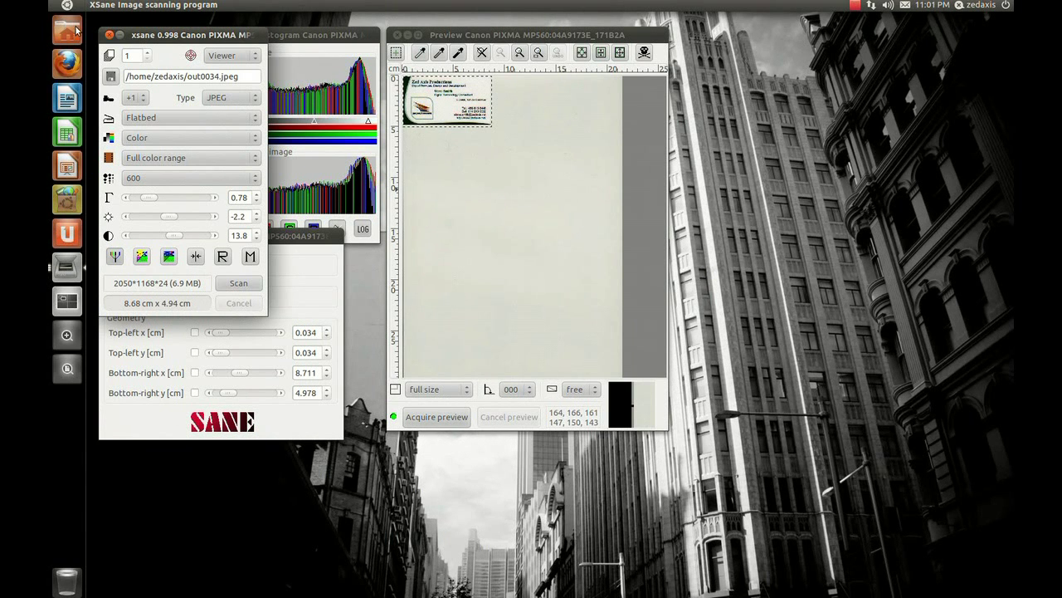